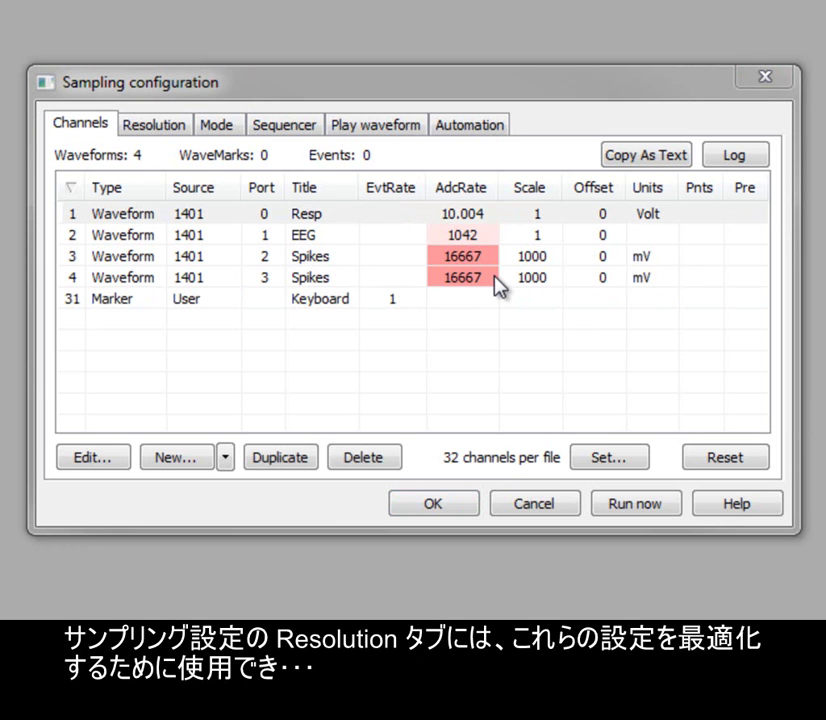
Open the resolution settings of the sampling configuration and set the type of 1401 to Micro1401-3.
left_click(158, 127)
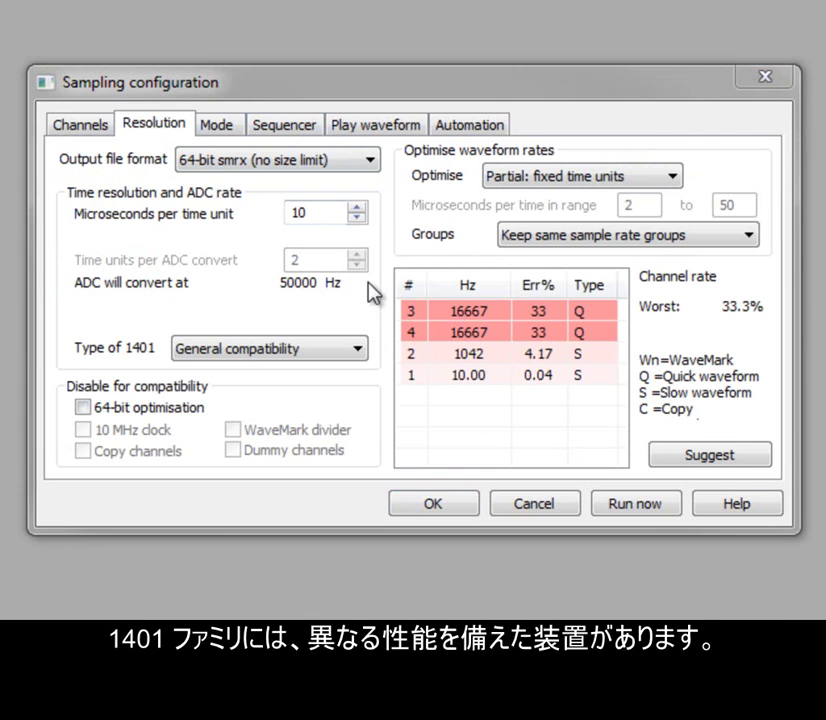
left_click(357, 350)
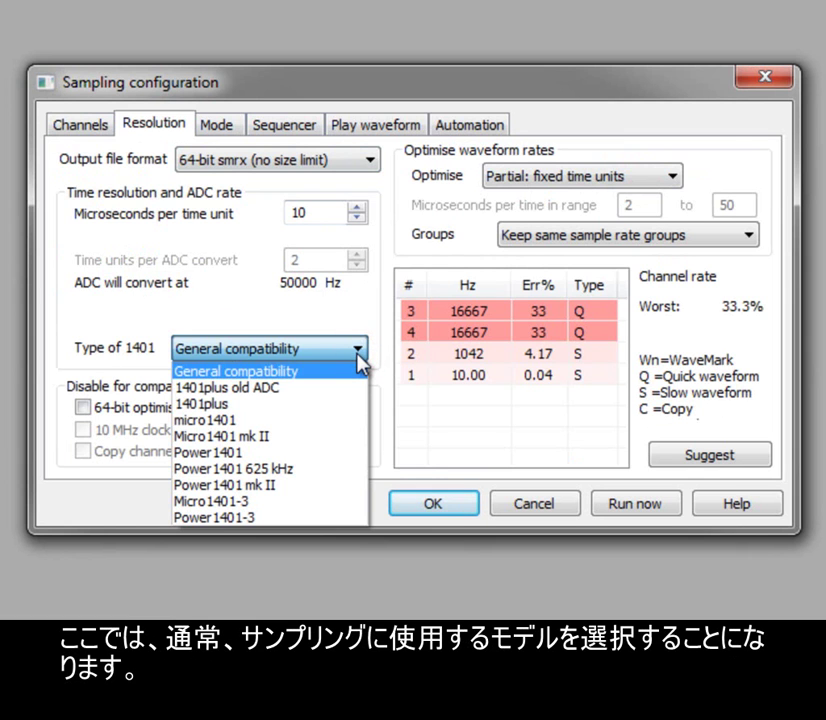
left_click(345, 500)
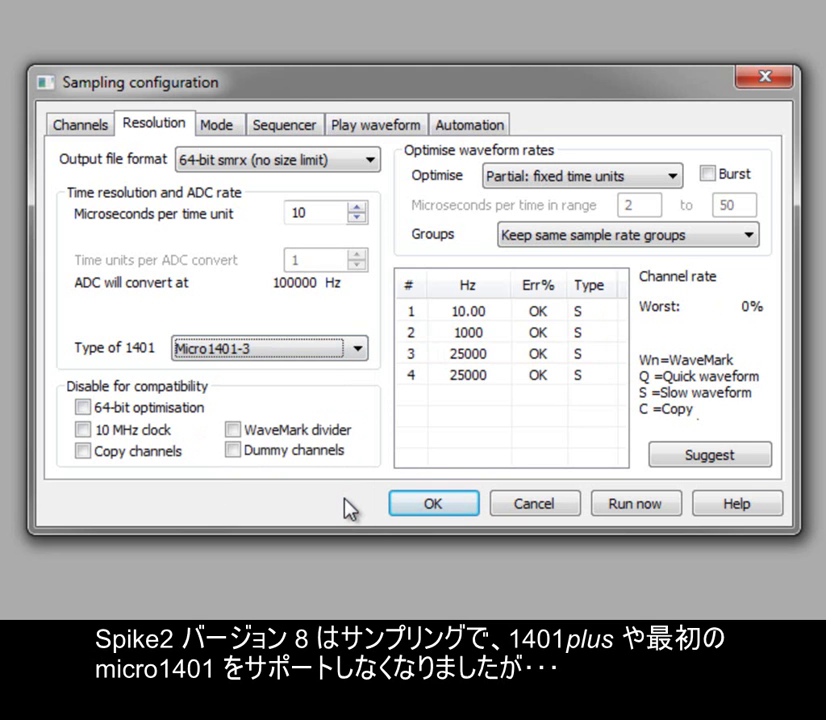
Try 1401plus as the type of 1401 and switch it back to Micro1401-3.
left_click(361, 352)
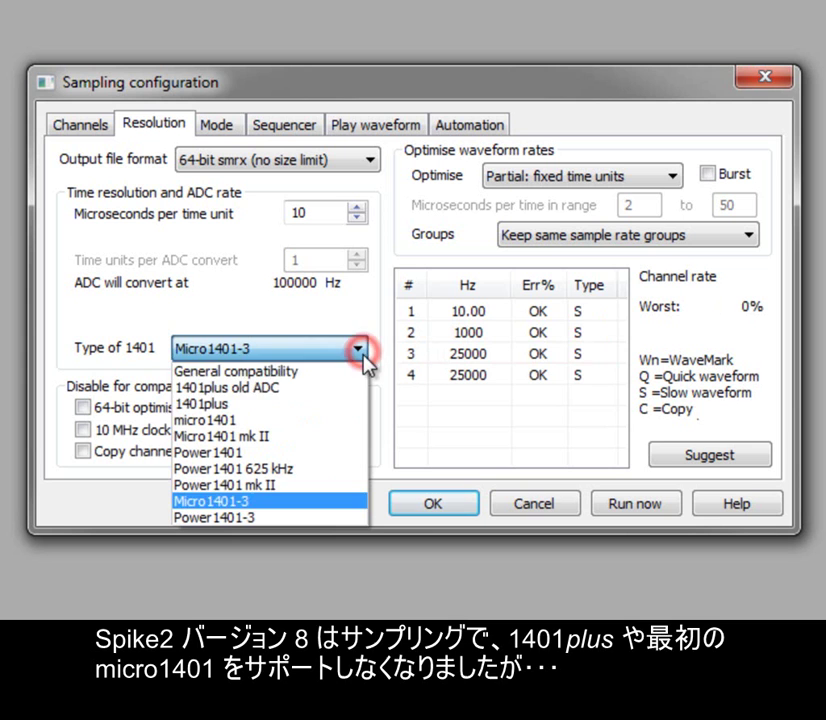
left_click(352, 405)
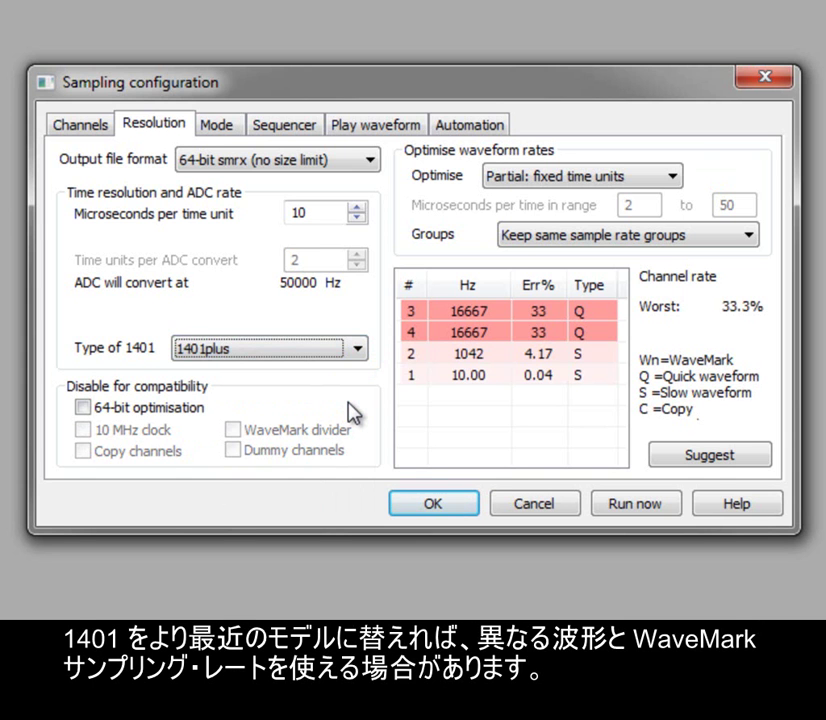
left_click(358, 349)
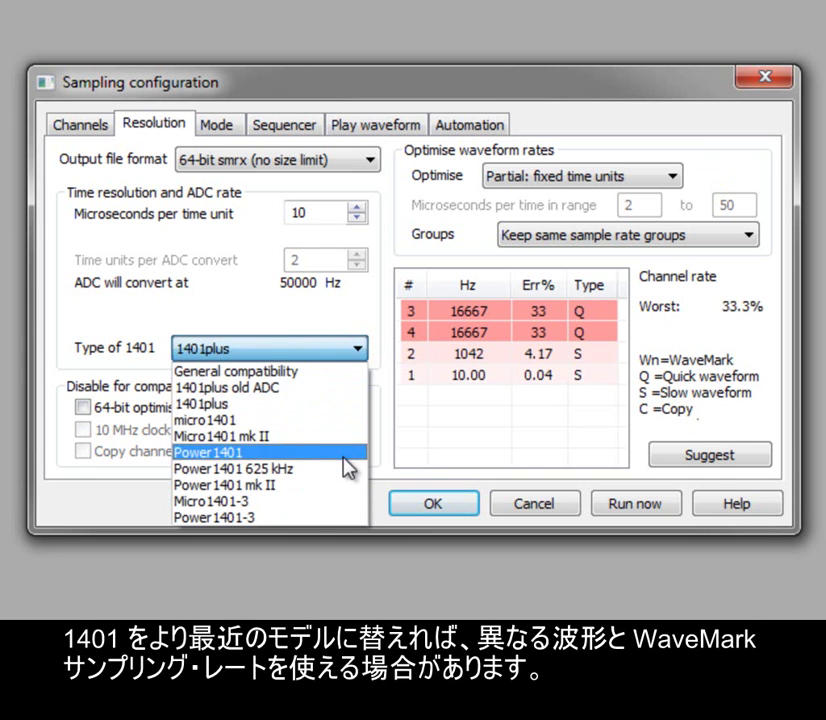
left_click(344, 502)
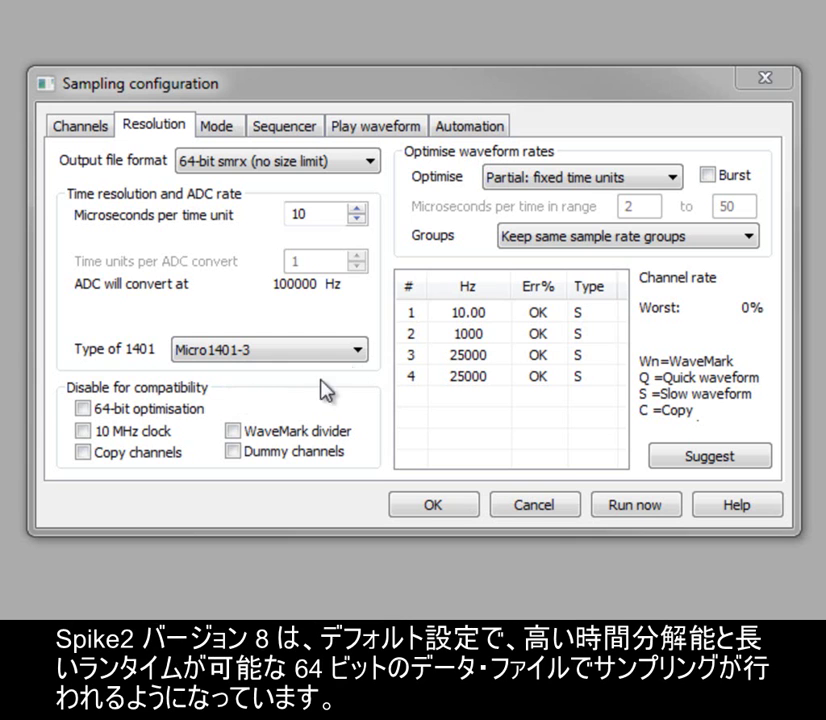
Check the available output file formats, keeping 64-bit smrx, and set the microseconds per time unit to 1.
left_click(371, 162)
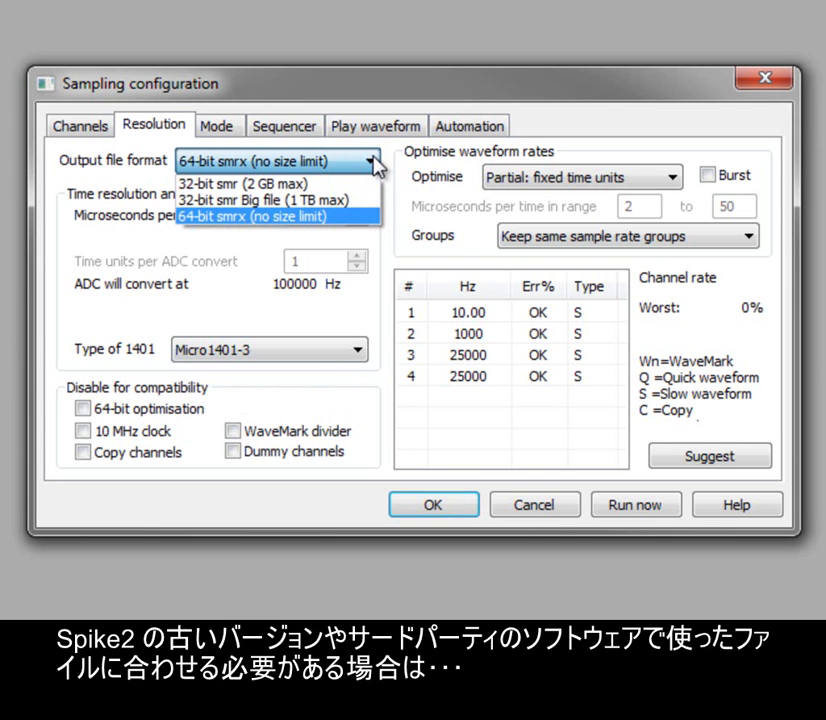
left_click(385, 238)
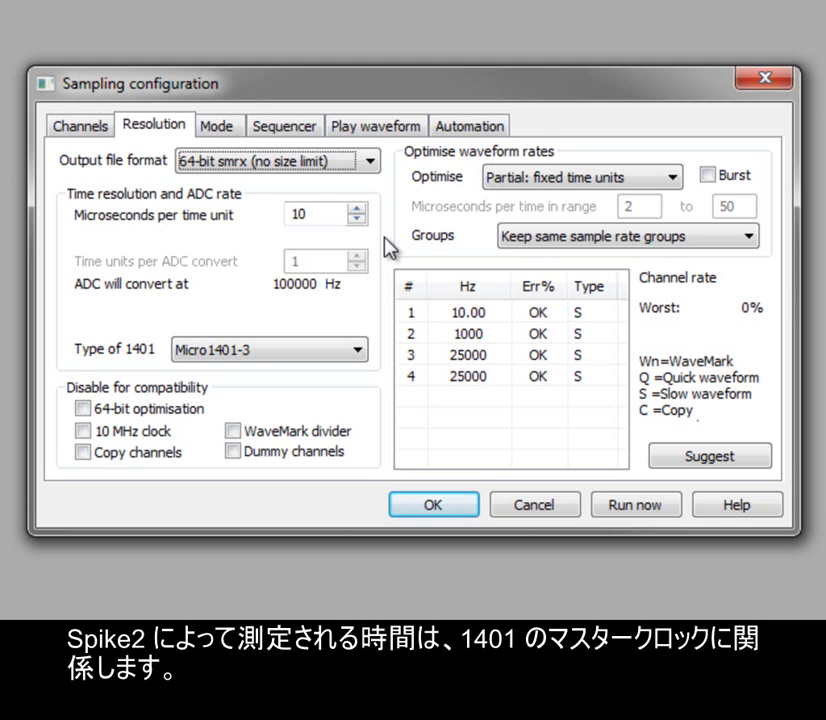
left_click(311, 212)
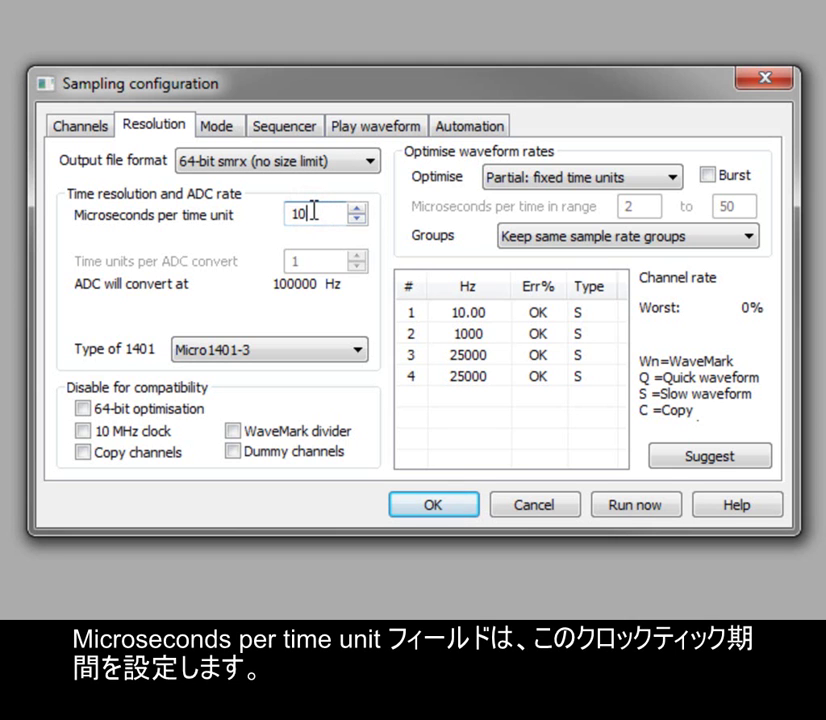
key("BackSpace")
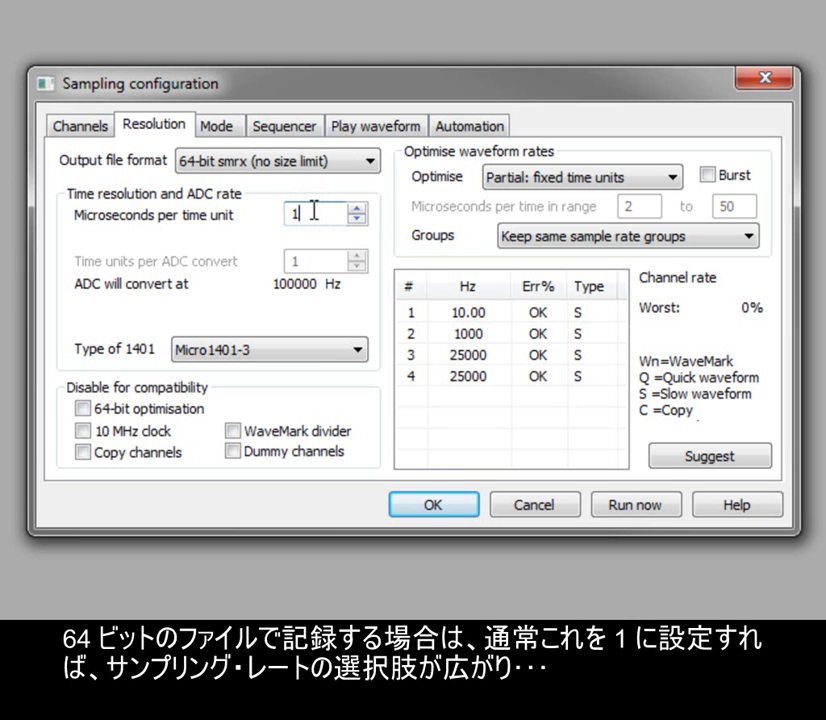
key("Tab")
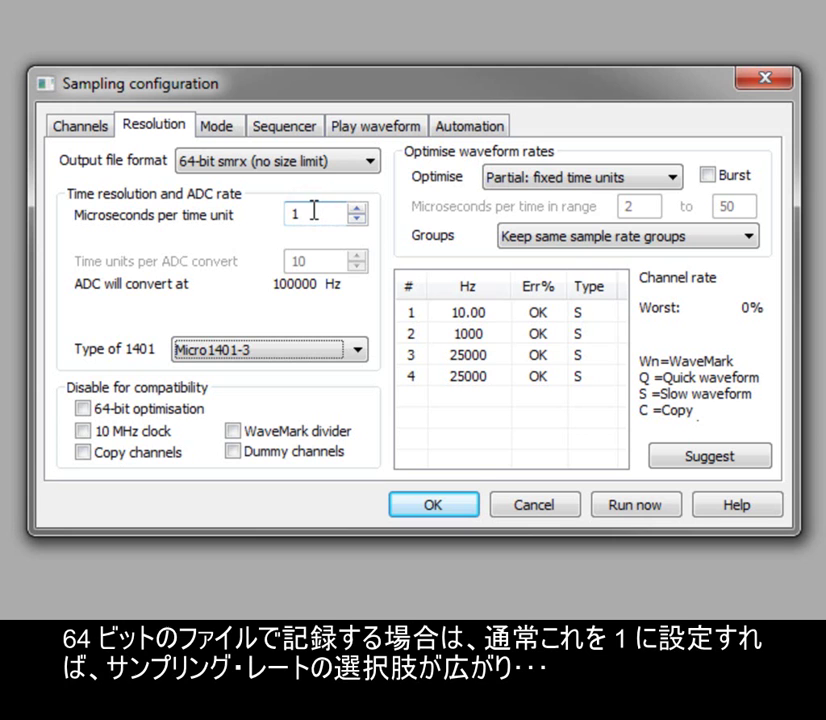
Change the output file format to 32-bit smr (2 GB max) and set the microseconds per time unit first to 2, finally to 5.
left_click(370, 164)
left_click(364, 183)
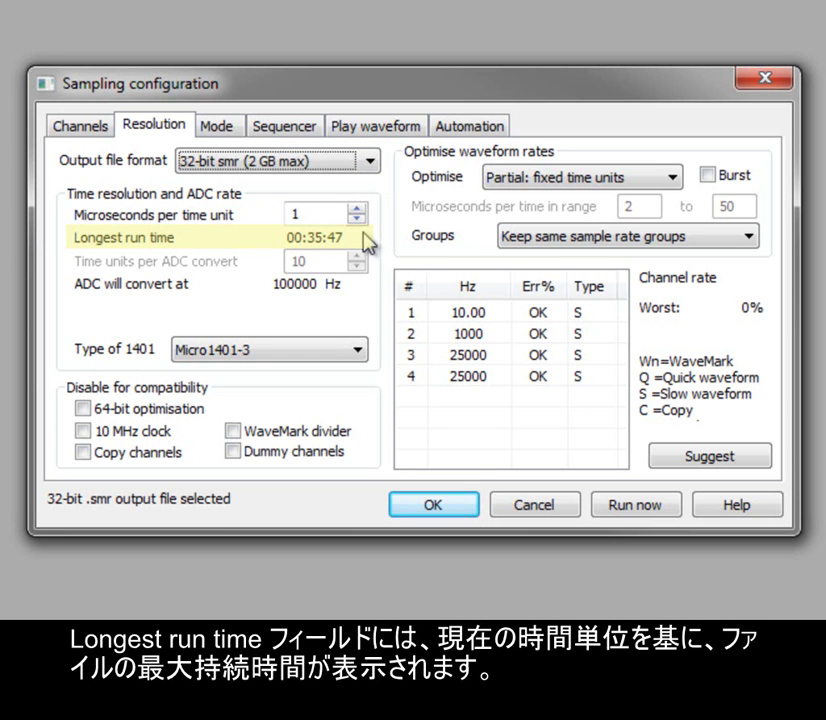
double_click(324, 216)
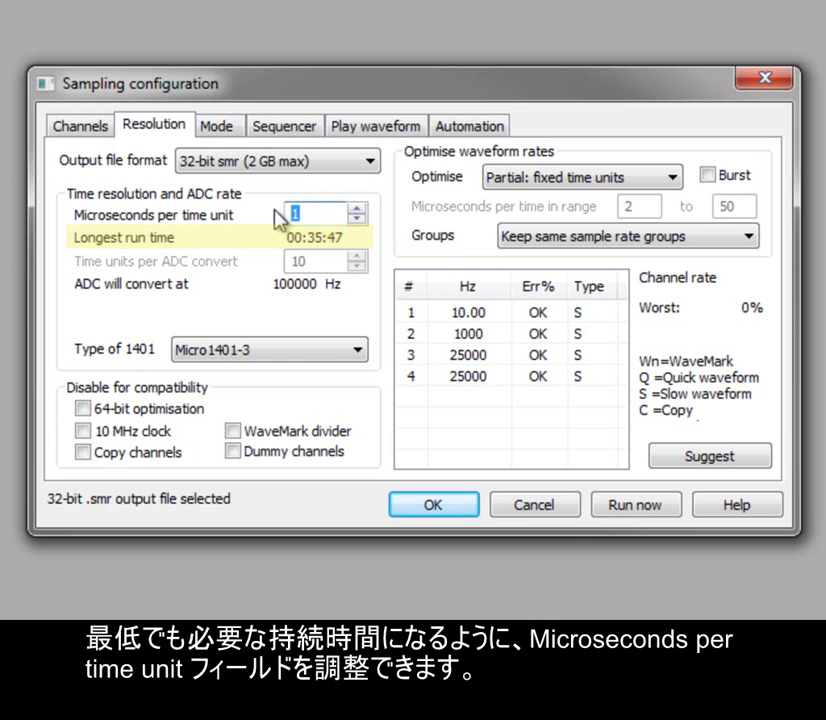
type("2")
double_click(305, 214)
type("5")
key("Tab")
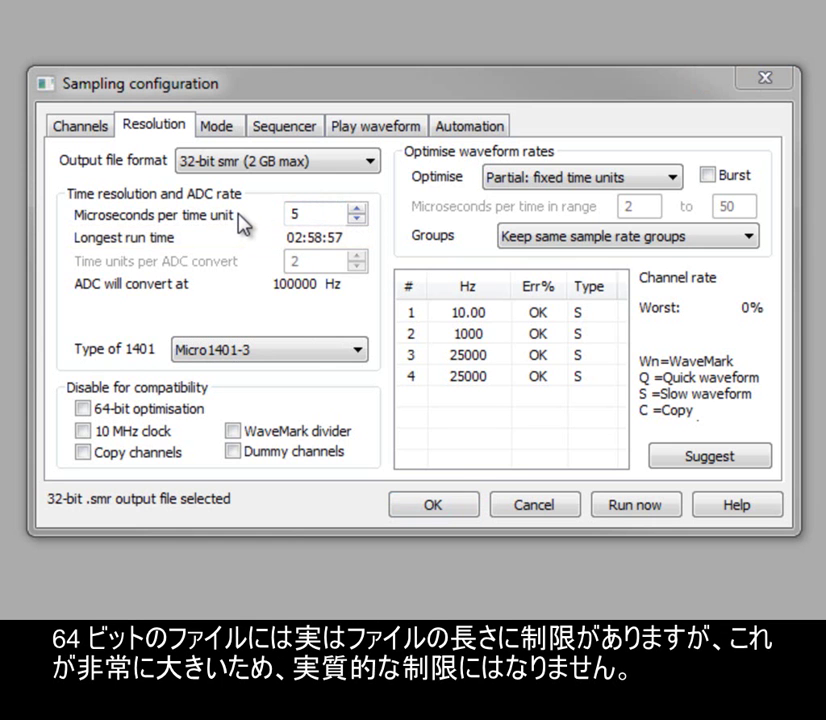
Return the output file format to 64-bit smrx (no size limit) and set the microseconds per time unit to 1.
left_click(373, 161)
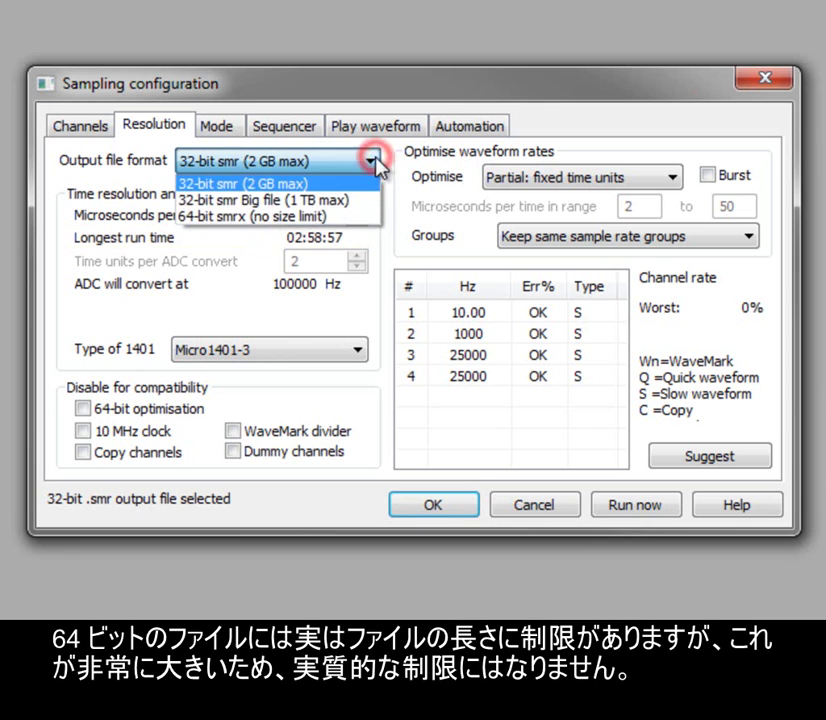
left_click(365, 216)
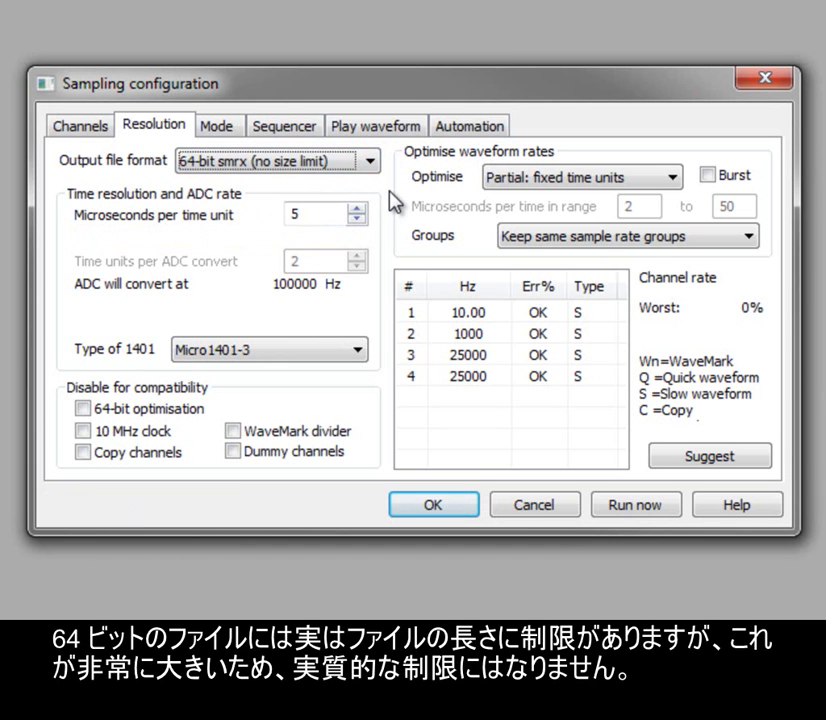
left_click_drag(317, 218, 279, 215)
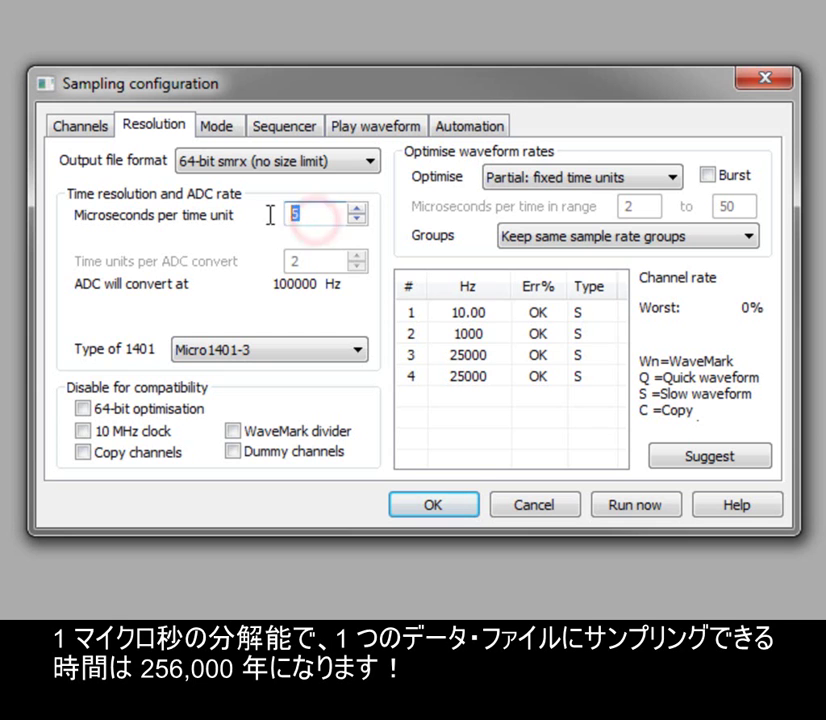
type("1")
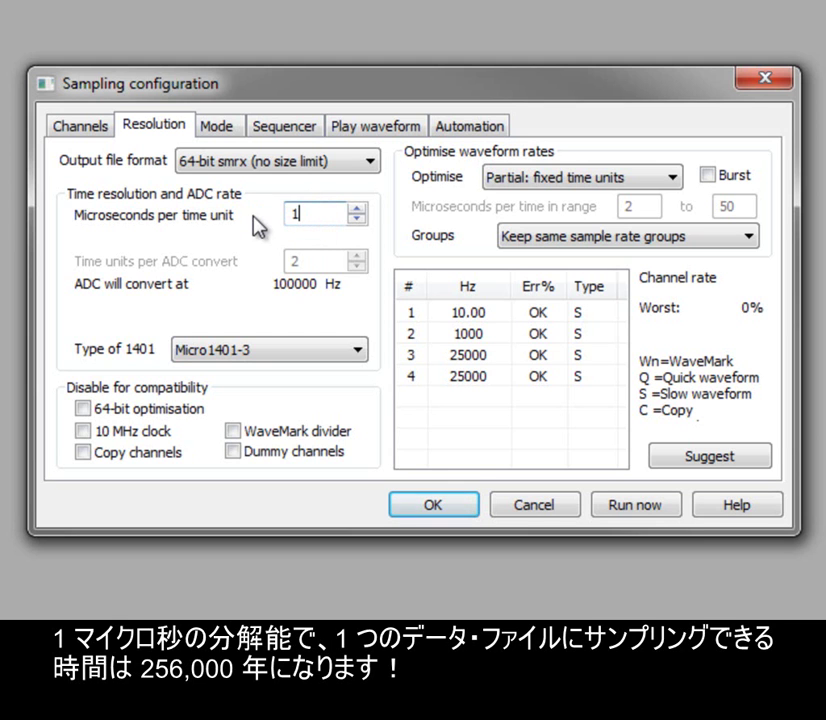
key("Tab")
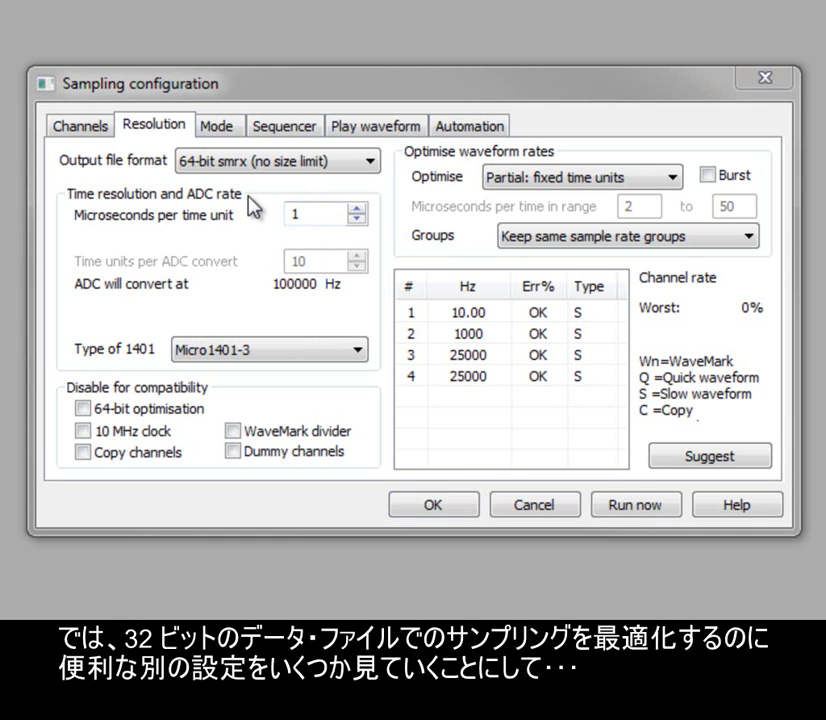
Select 32-bit smr (2 GB max) as the output file format and set the microseconds per time unit to 10.
left_click(370, 163)
left_click(374, 184)
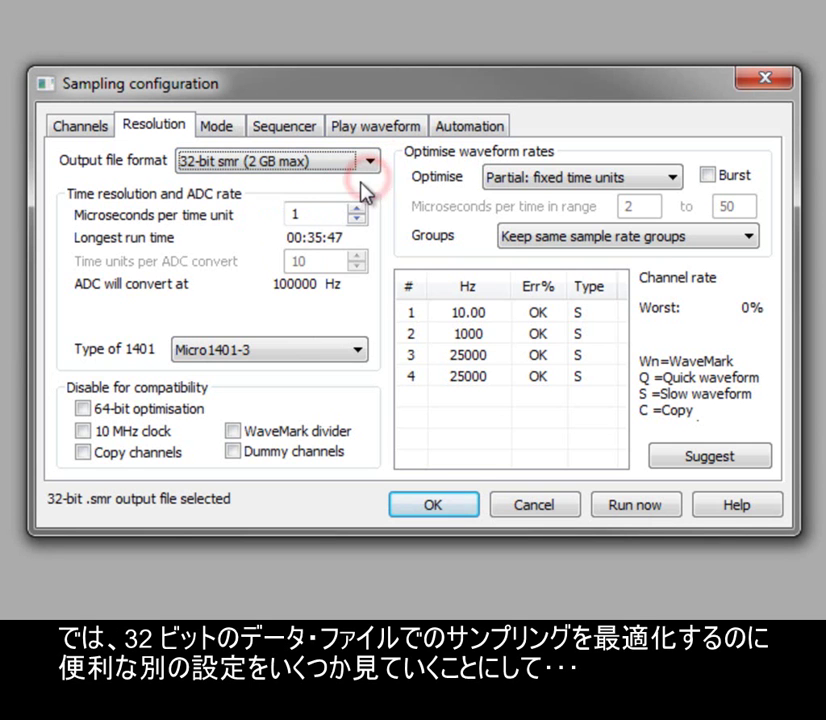
double_click(315, 211)
type("10")
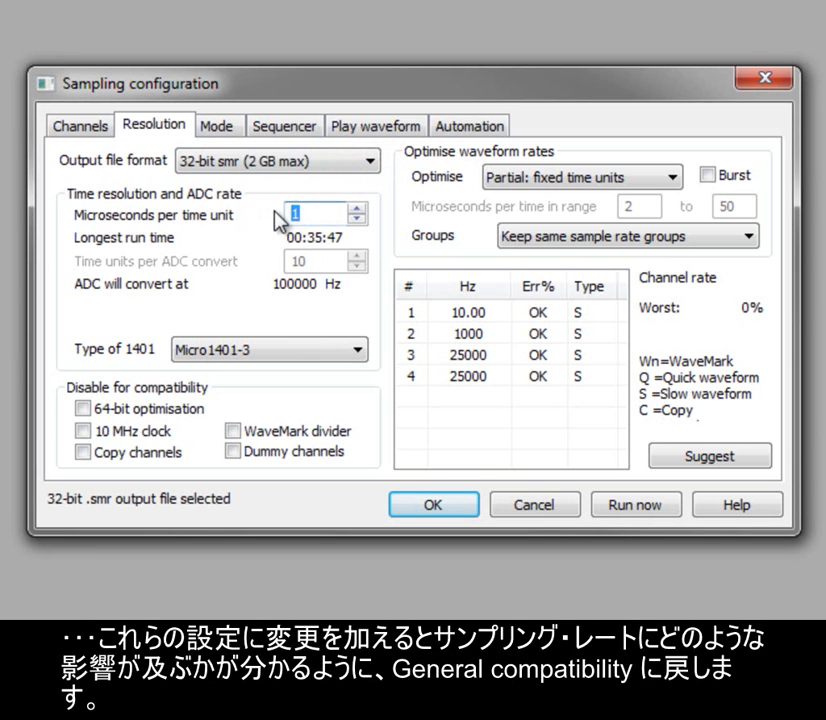
Set the type of 1401 to General compatibility and the waveform rate optimisation to "Full: time units can change".
left_click(315, 349)
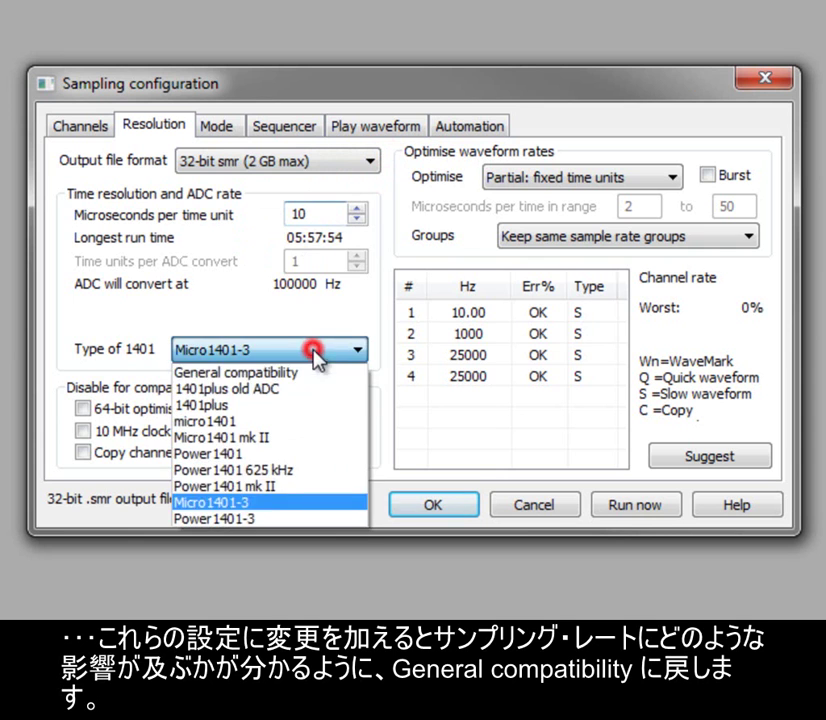
left_click(305, 373)
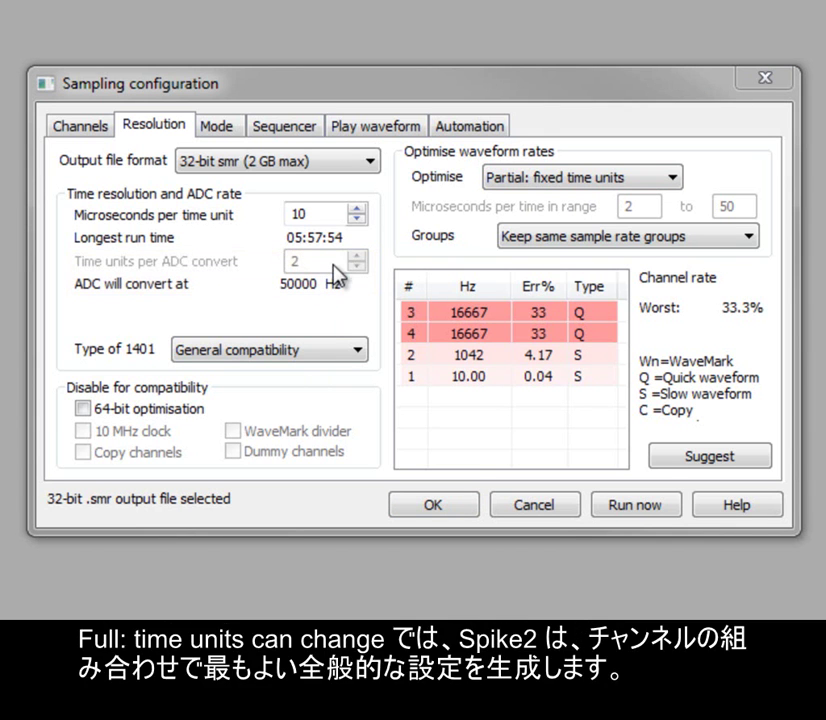
left_click(671, 179)
left_click(652, 232)
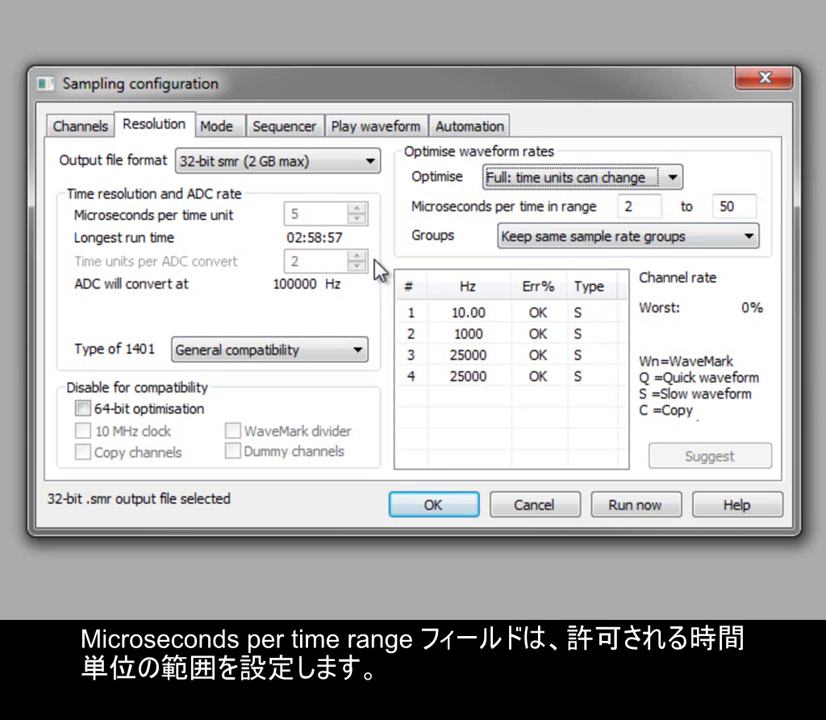
Switch the waveform rate optimisation to "None: use manual settings" and raise the microseconds per time unit to 10.
left_click(680, 179)
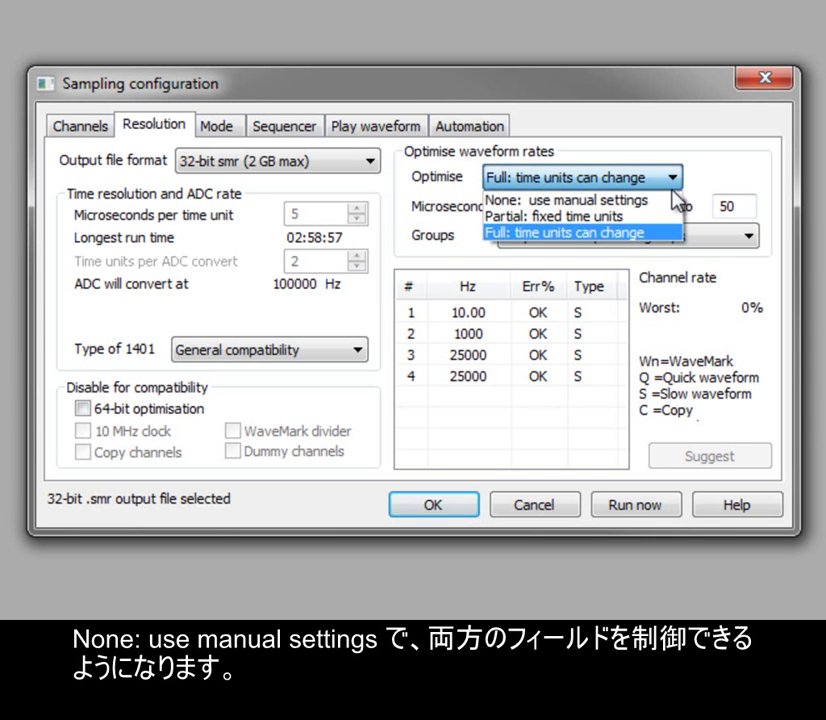
left_click(672, 202)
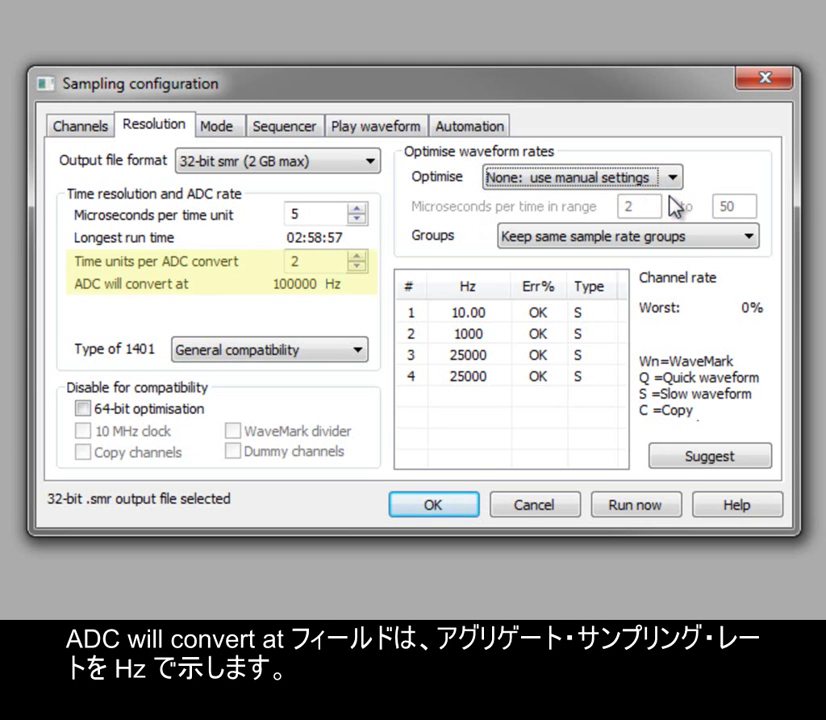
left_click(356, 211)
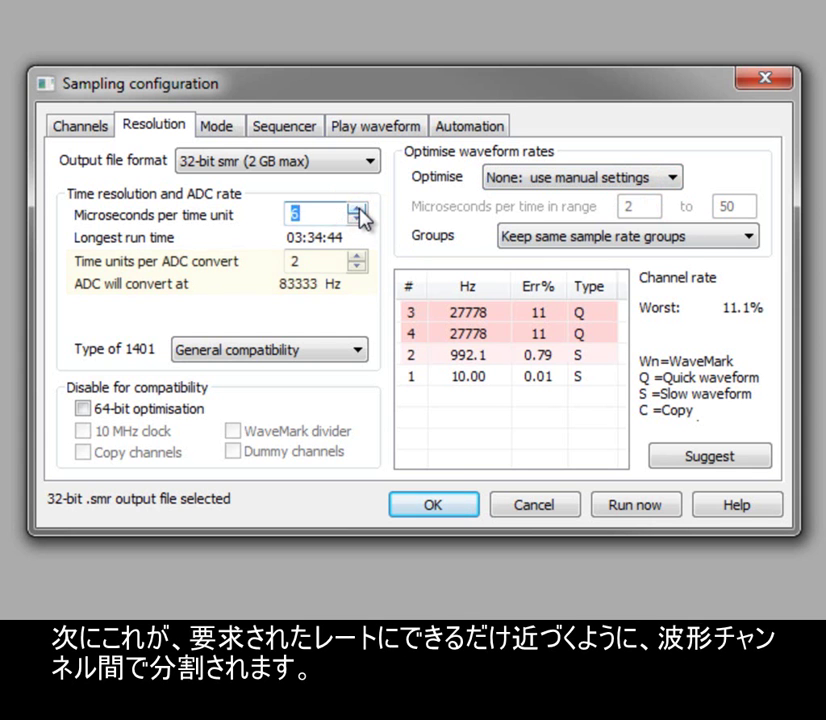
left_click(356, 211)
left_click(356, 211)
left_click(356, 211)
left_click(356, 211)
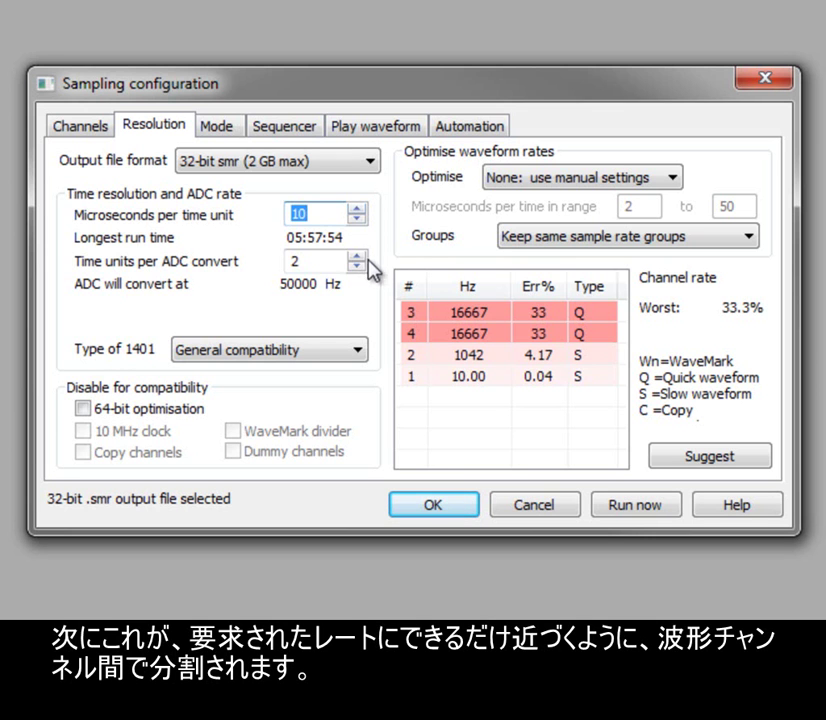
Raise the time units per ADC convert by two, return it to 2, and apply the program's suggested sampling settings.
left_click(357, 256)
left_click(357, 256)
left_click(357, 266)
left_click(357, 266)
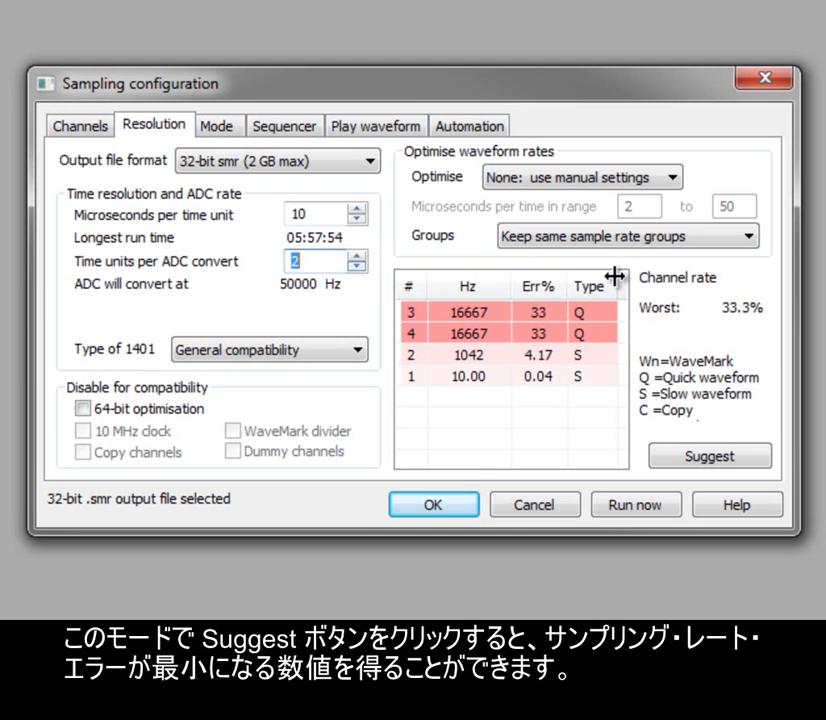
left_click(752, 463)
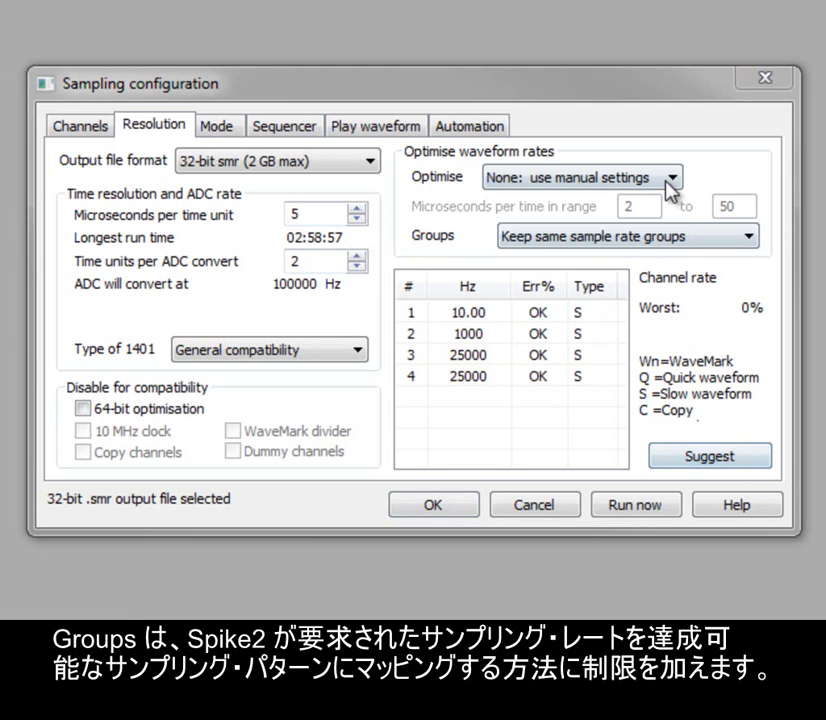
Set the waveform rate optimisation to "Partial: fixed time units" and the microseconds per time unit to 10.
left_click(670, 178)
left_click(666, 215)
double_click(302, 213)
type("10")
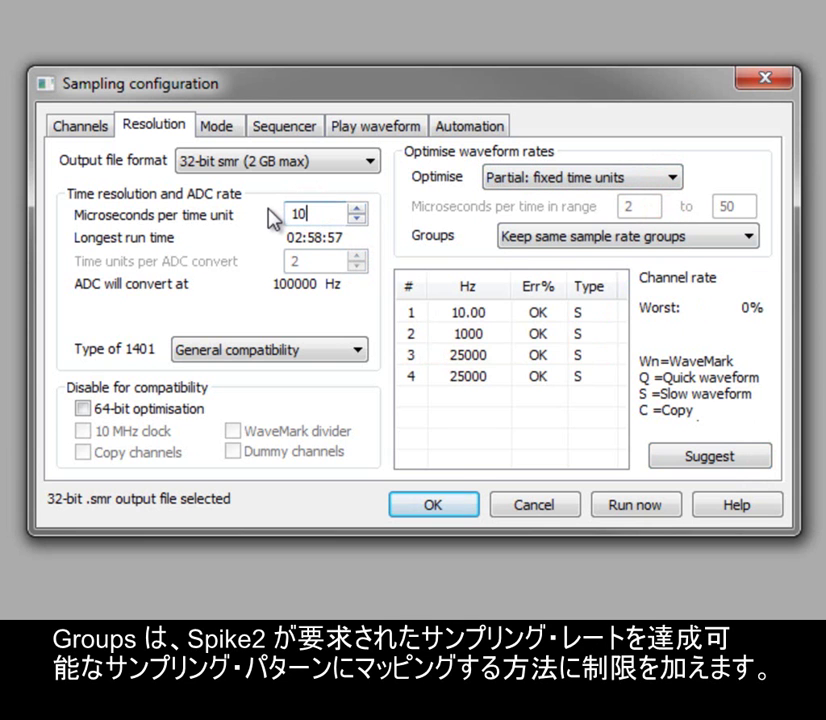
key("Tab")
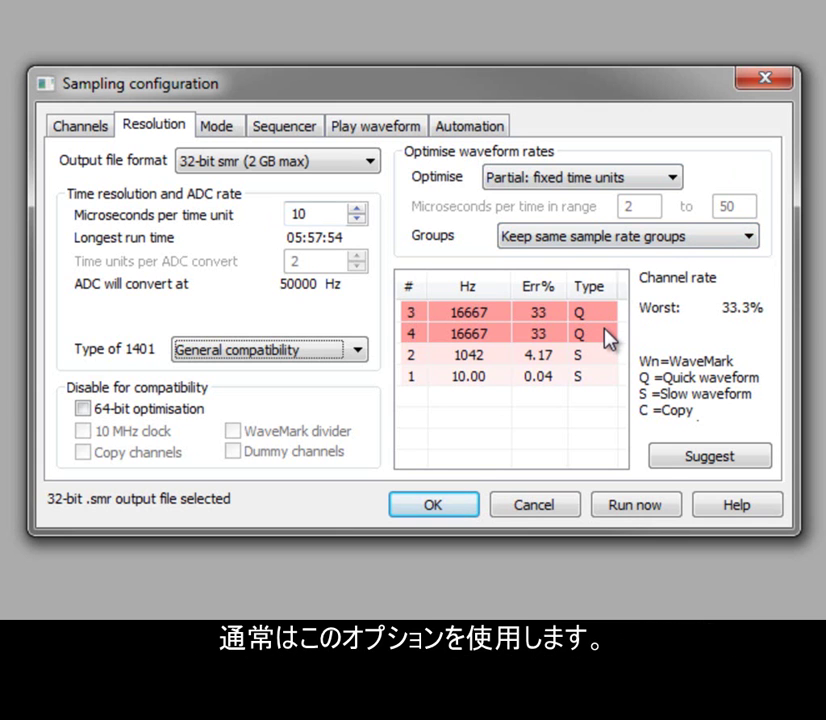
Set the waveform rate grouping option to "Ignore same sample rate groups".
left_click(750, 238)
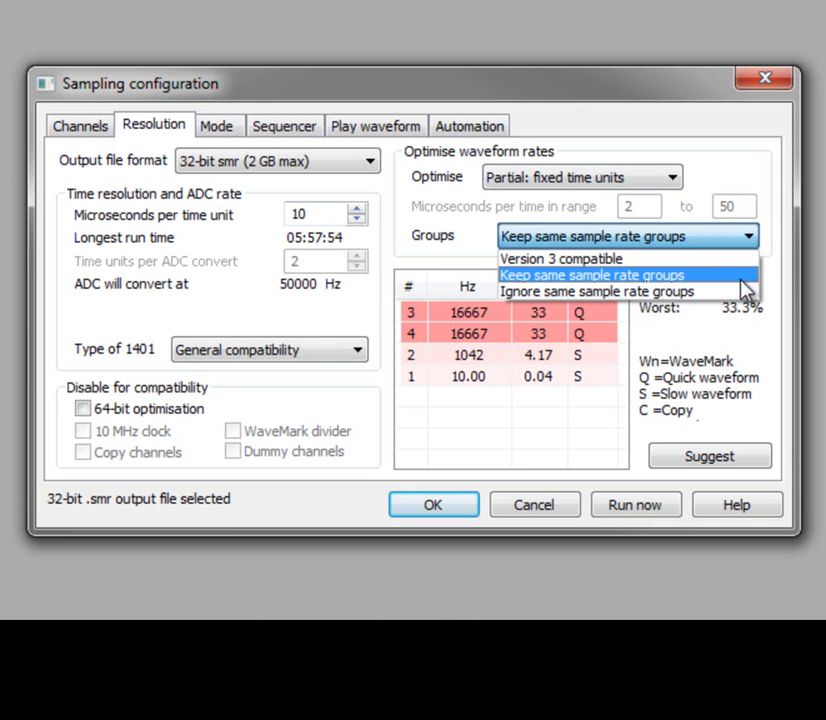
left_click(745, 291)
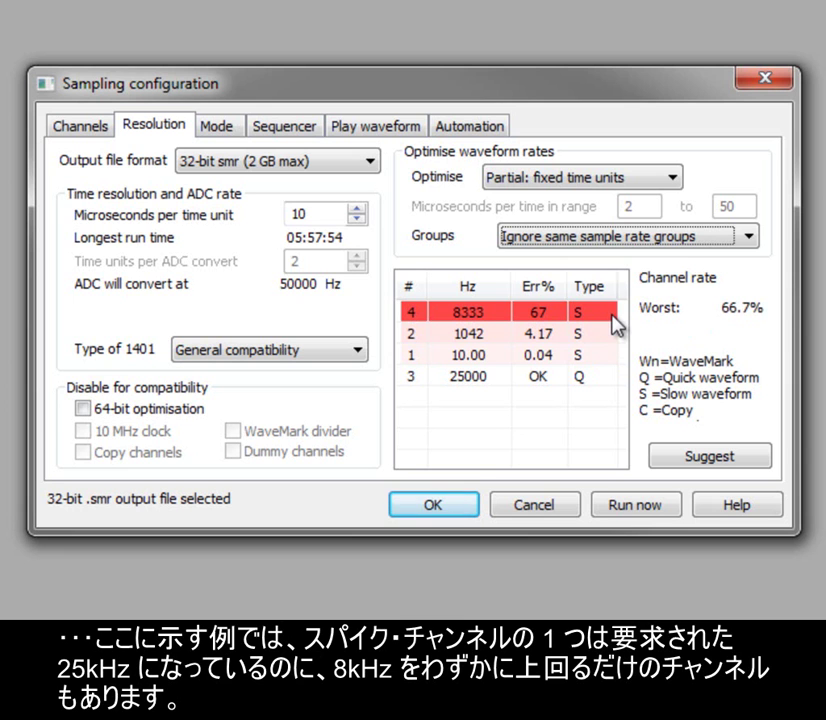
Set the waveform rate grouping to "Keep same sample rate groups" and the type of 1401 to Micro1401-3.
left_click(745, 237)
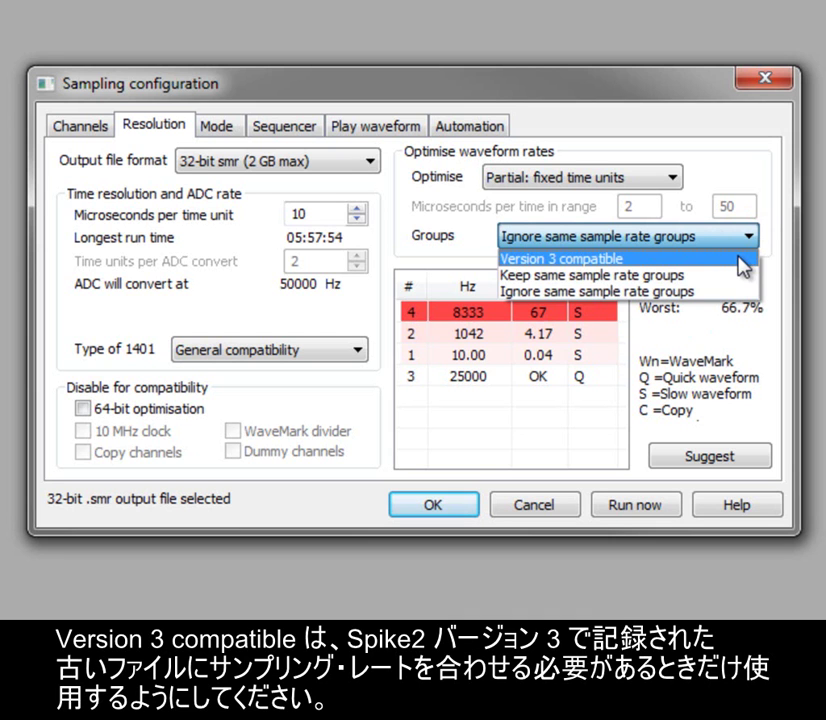
left_click(739, 276)
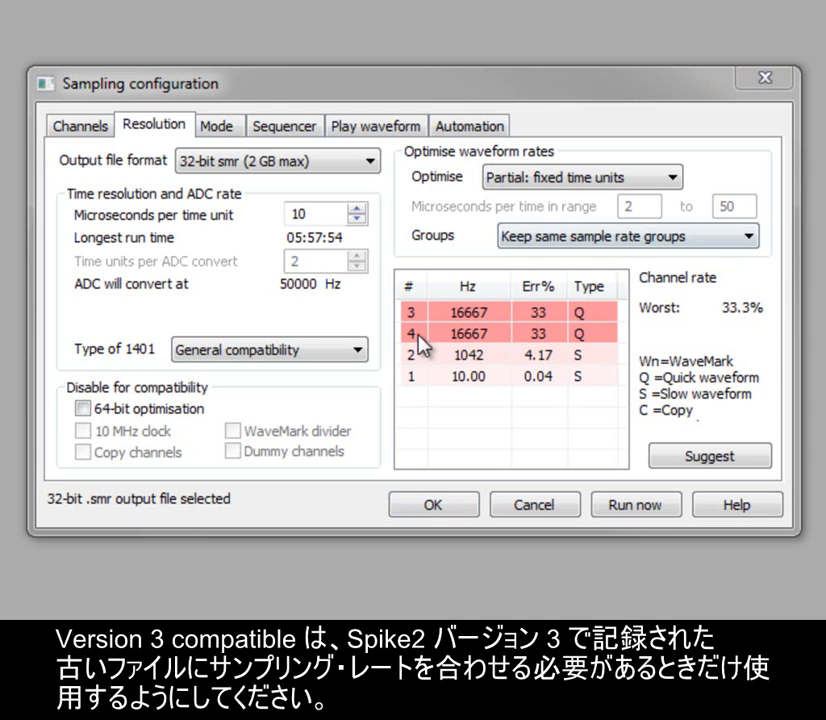
left_click(356, 349)
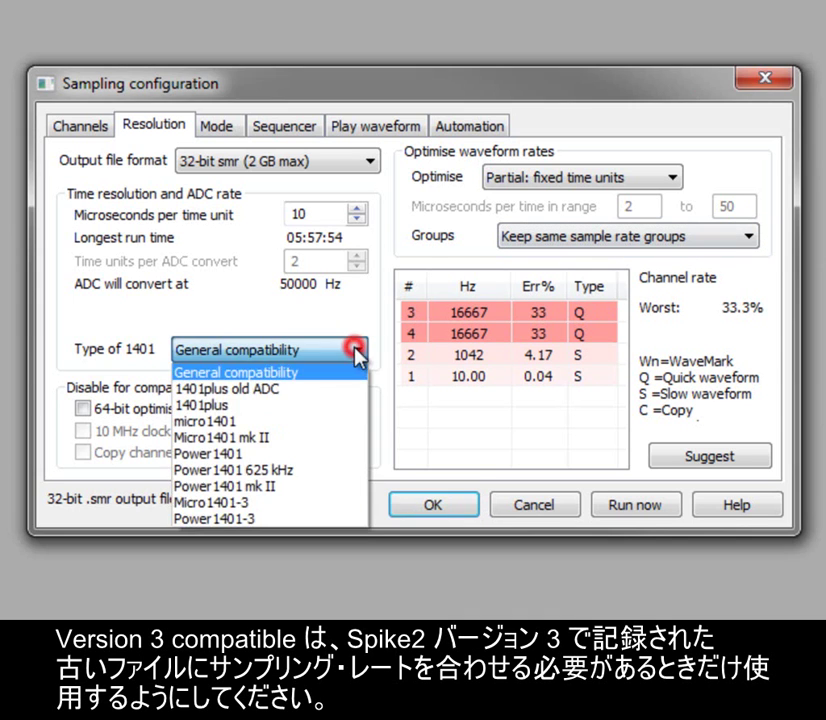
left_click(325, 503)
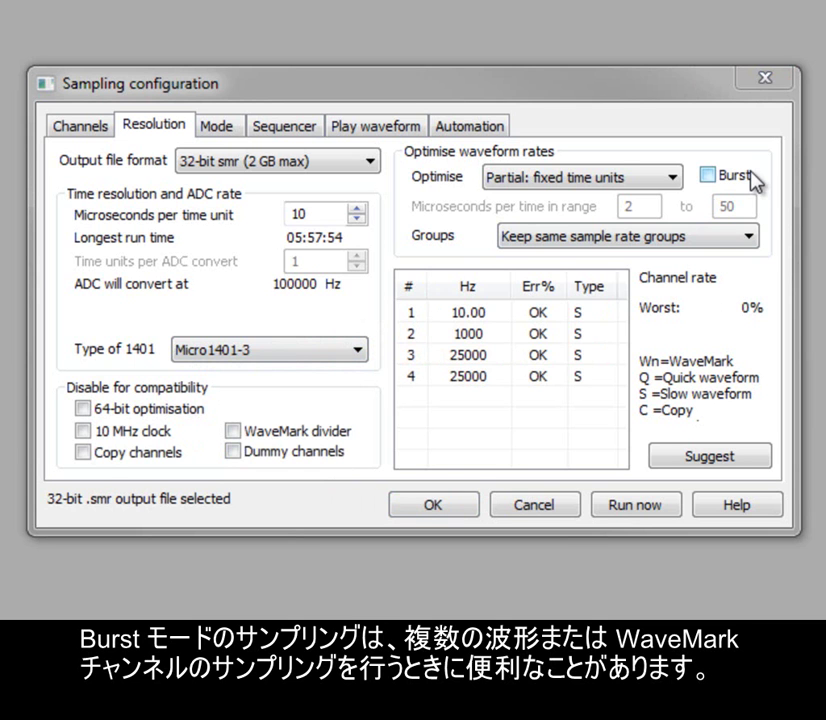
Duplicate the 25000 Hz waveform channel 4 six times in the channel list to fill channels 5 to 10.
left_click(88, 127)
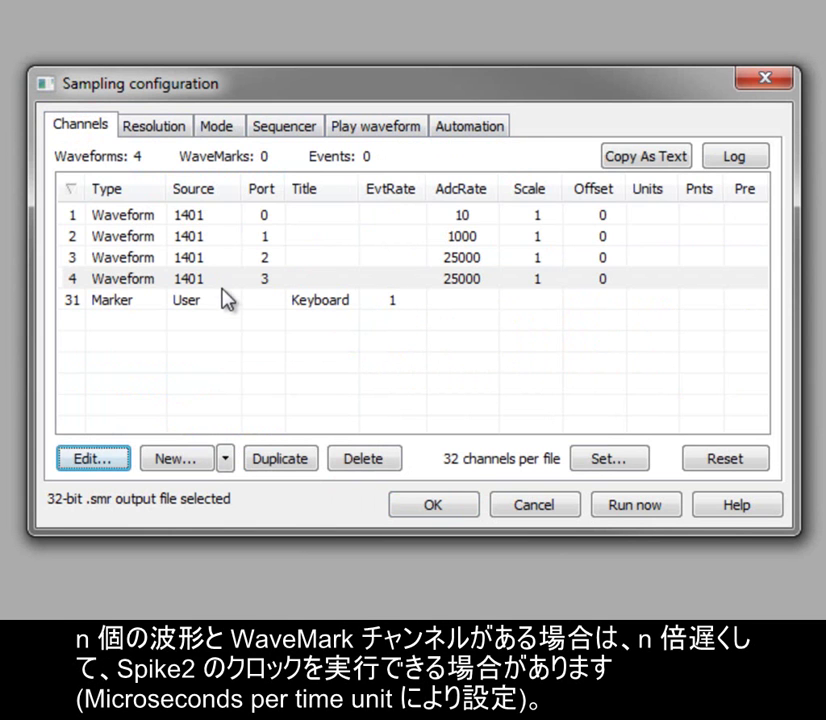
left_click(288, 462)
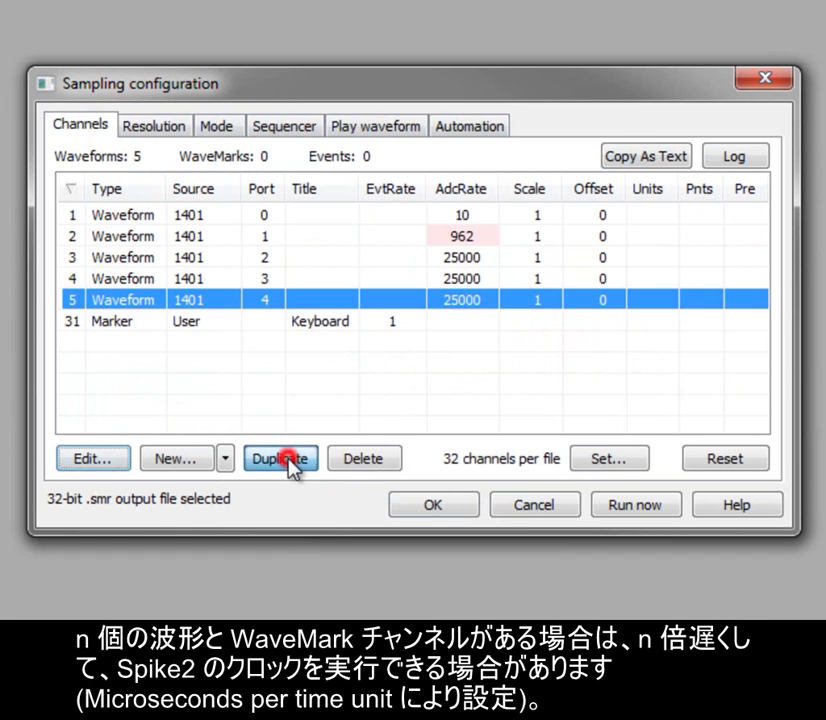
left_click(288, 462)
left_click(288, 462)
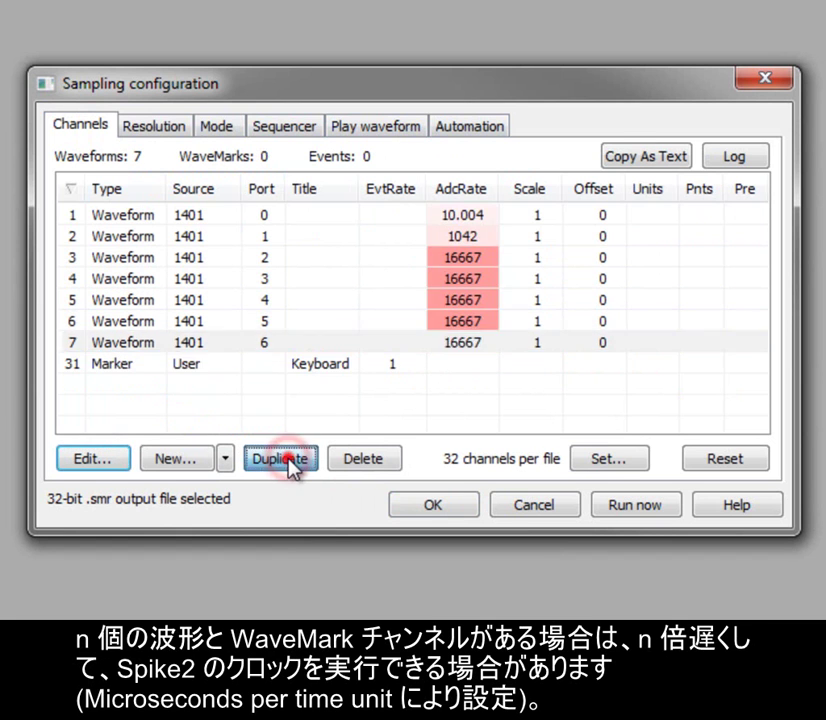
left_click(288, 462)
left_click(288, 462)
left_click(288, 462)
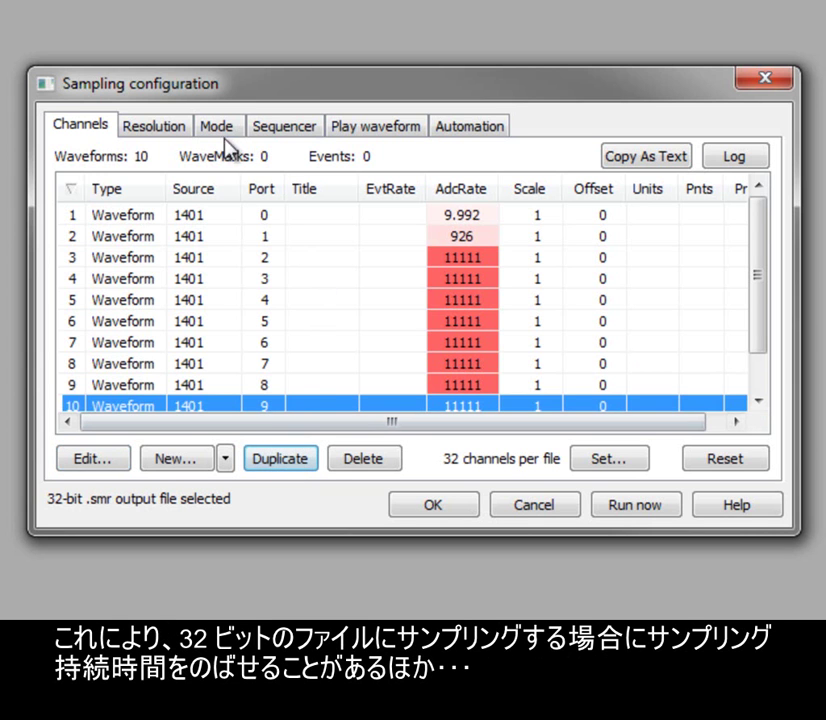
Turn on Burst mode in the waveform rate optimisation of the resolution settings.
left_click(170, 129)
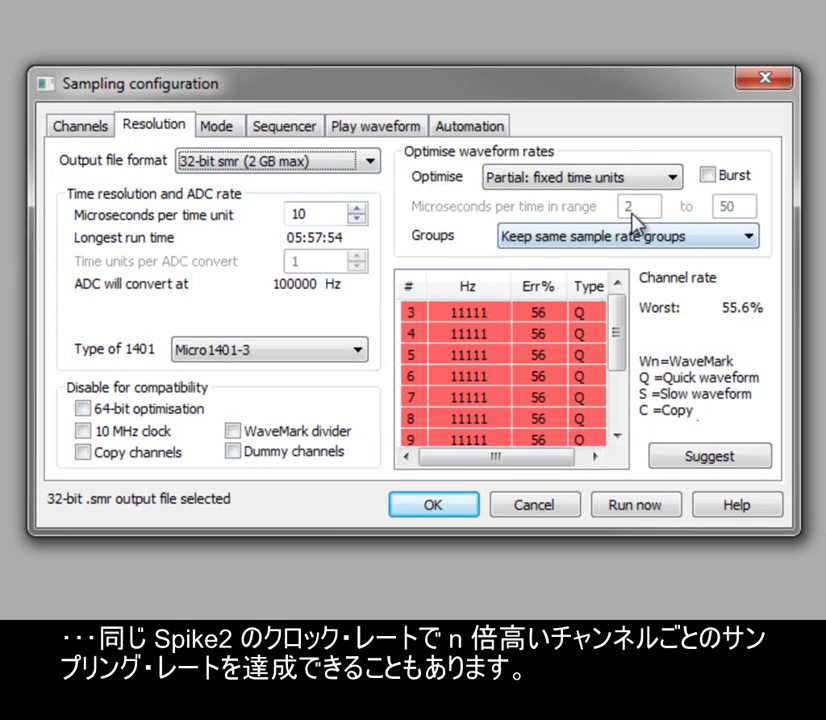
left_click(737, 175)
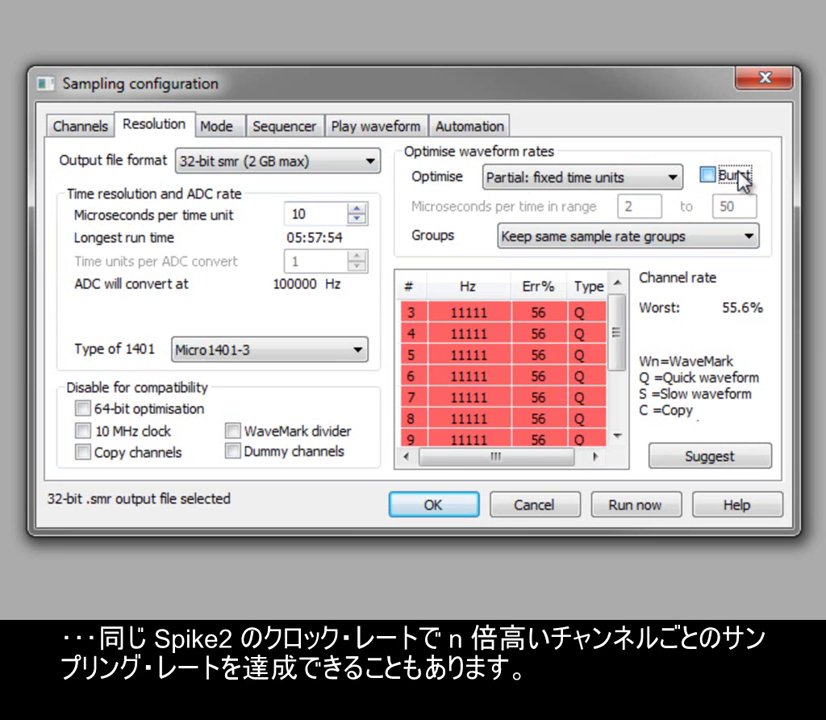